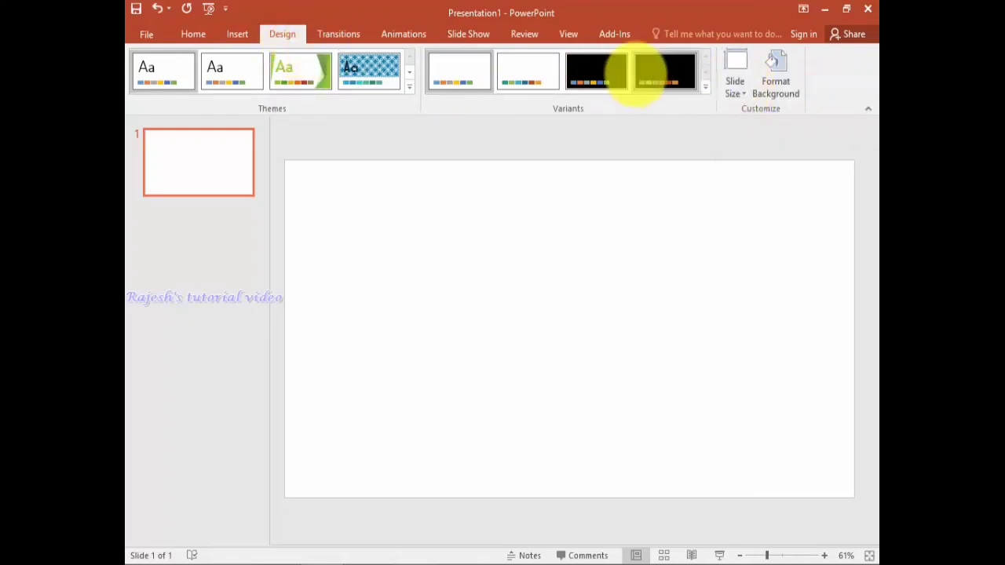
Change the slide size to Standard (4:3), scaling the content with Ensure Fit
{"action": "left_click", "coordinate": [735, 86]}
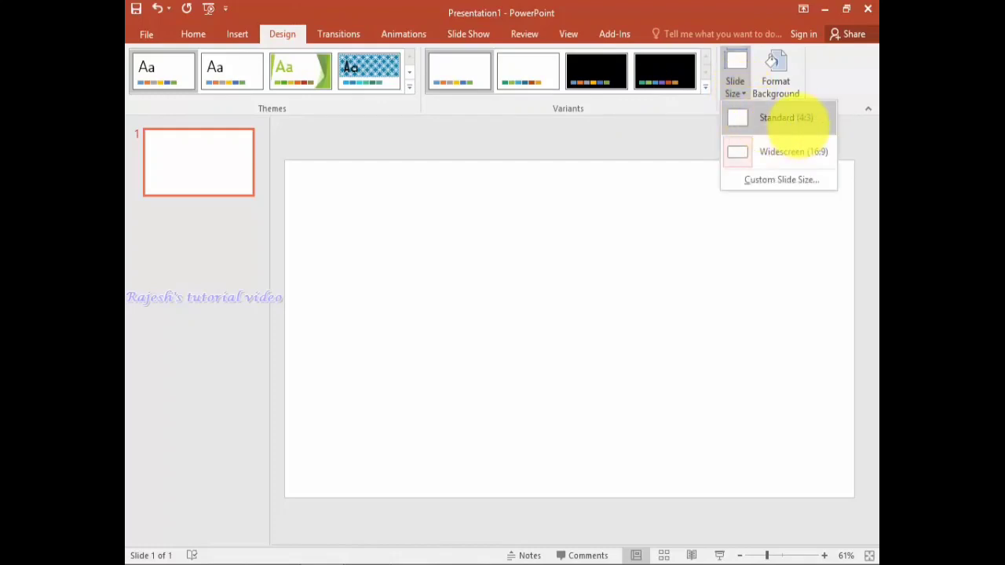
{"action": "left_click", "coordinate": [785, 118]}
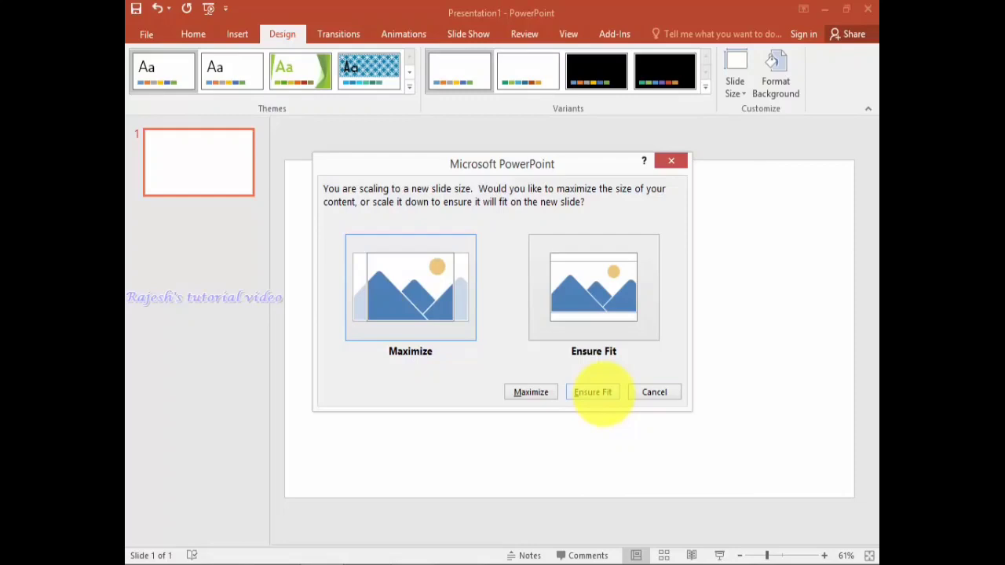
{"action": "left_click", "coordinate": [598, 394]}
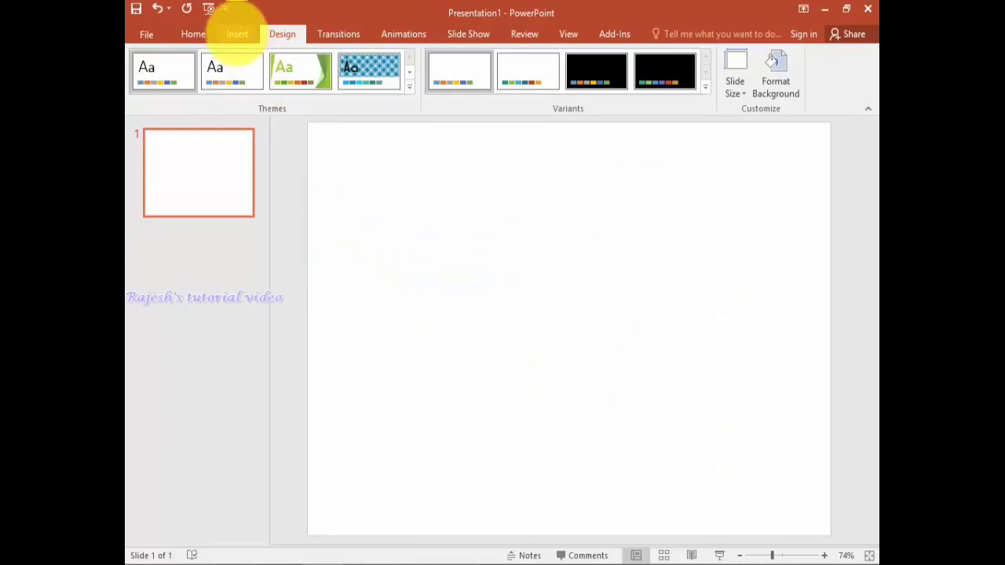
Insert the portrait photo with the plain yellow background from the Desktop folder onto the slide
{"action": "left_click", "coordinate": [237, 34]}
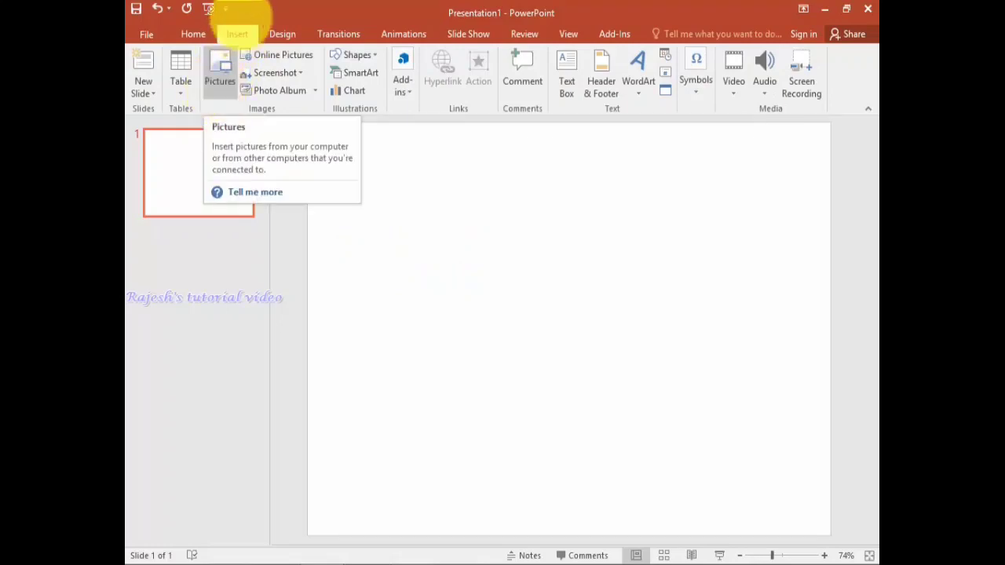
{"action": "left_click", "coordinate": [220, 71]}
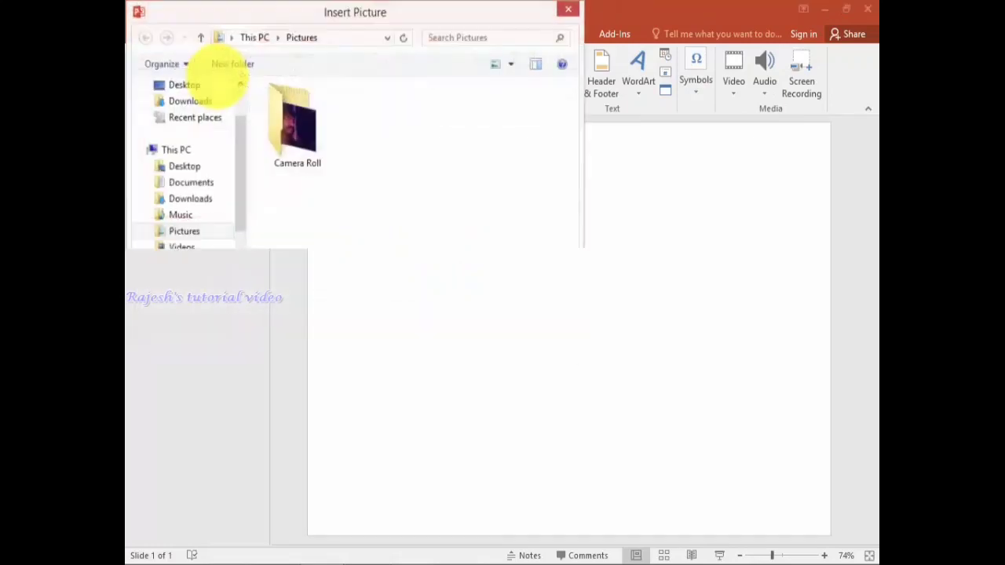
{"action": "left_click", "coordinate": [212, 166]}
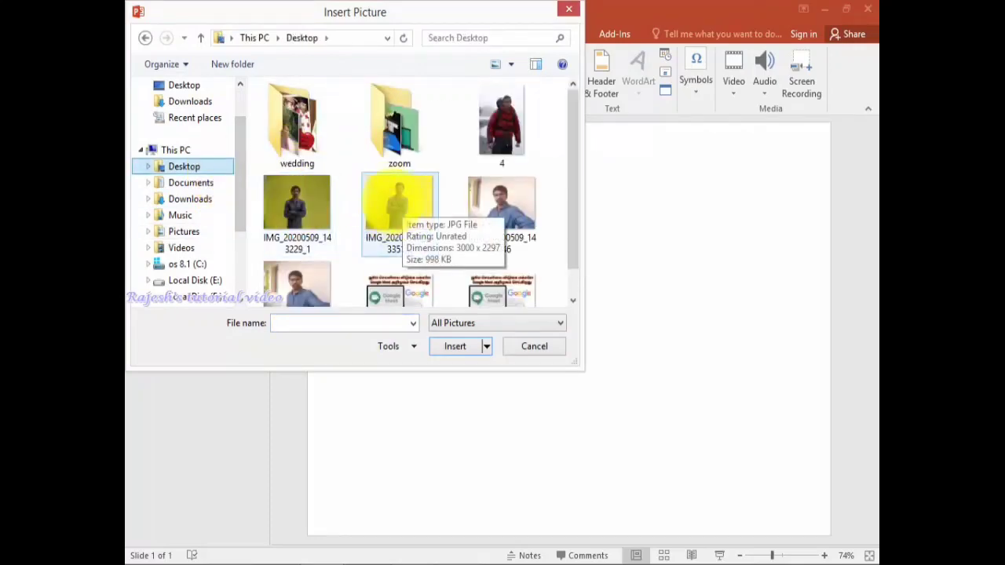
{"action": "left_click", "coordinate": [400, 211]}
{"action": "left_click", "coordinate": [453, 347]}
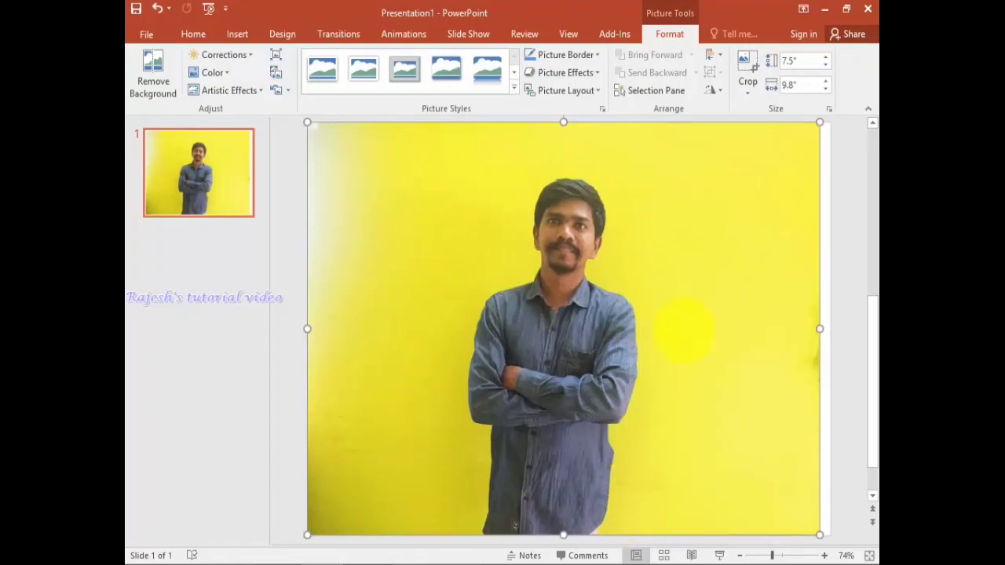
{"action": "left_click", "coordinate": [826, 267]}
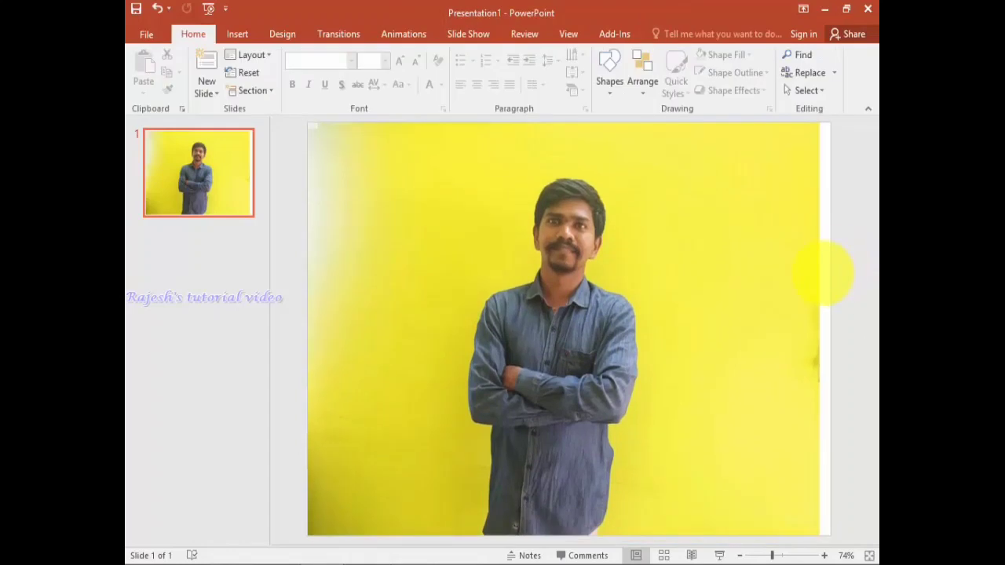
{"action": "left_click", "coordinate": [560, 292]}
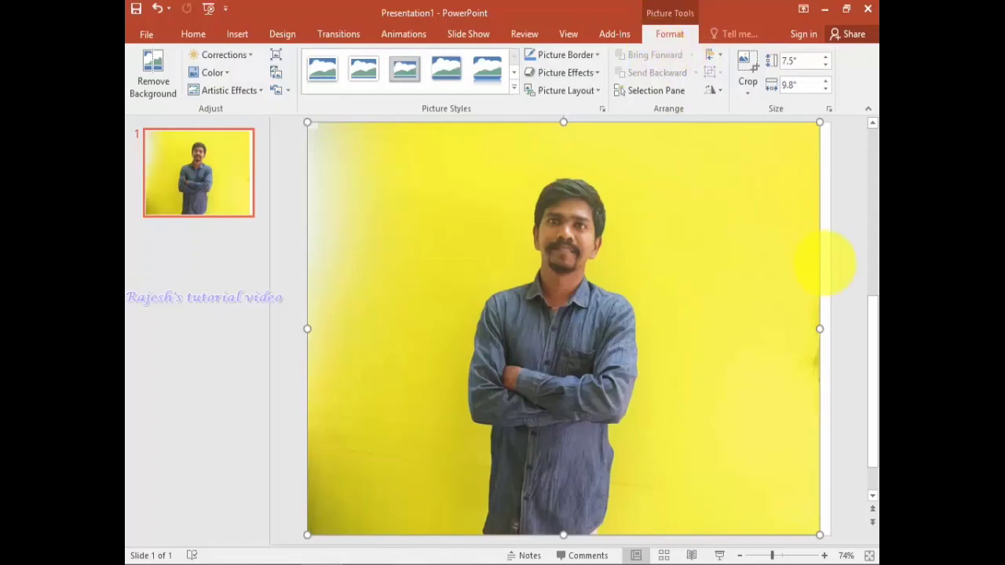
{"action": "left_click", "coordinate": [839, 251]}
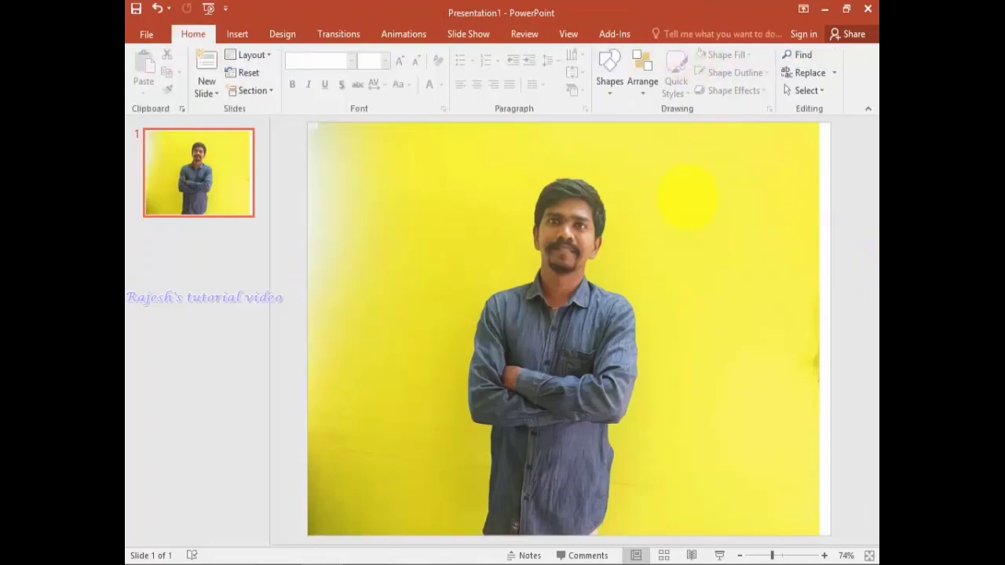
Remove the portrait's yellow background, adjusting the removal frame until only the man's whole figure remains, and keep the changes
{"action": "left_click", "coordinate": [687, 196]}
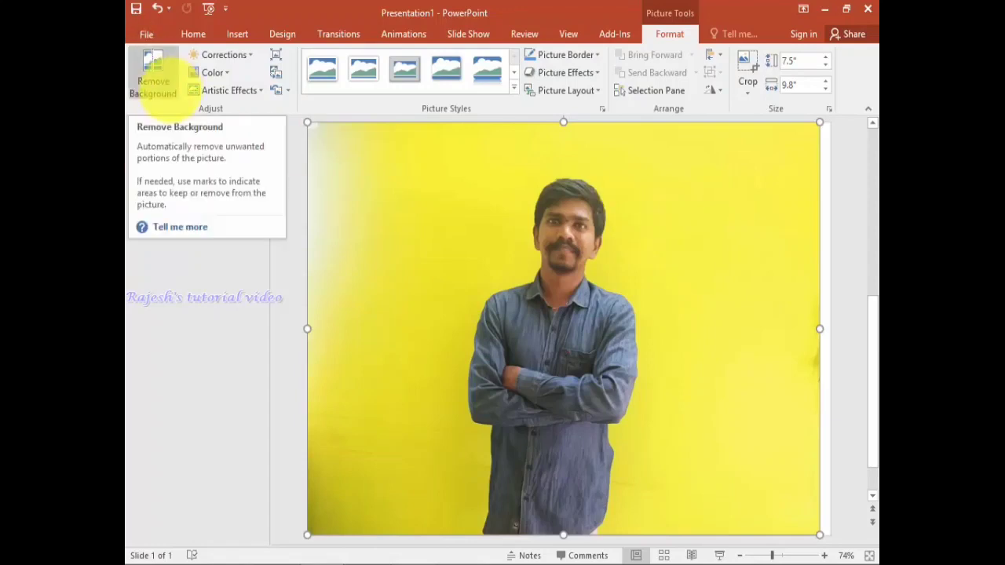
{"action": "left_click", "coordinate": [153, 72]}
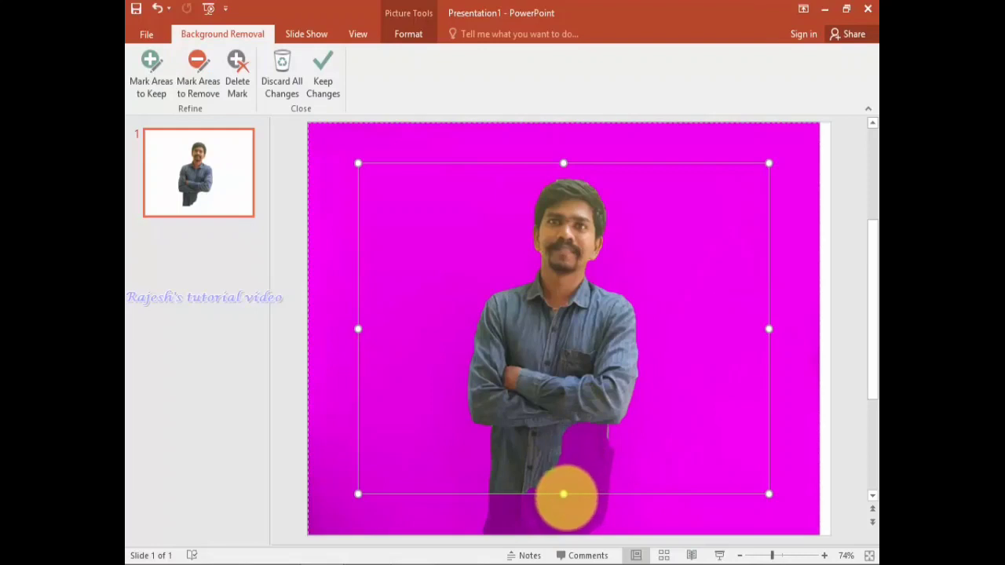
{"action": "left_click_drag", "start_coordinate": [562, 494], "coordinate": [564, 512]}
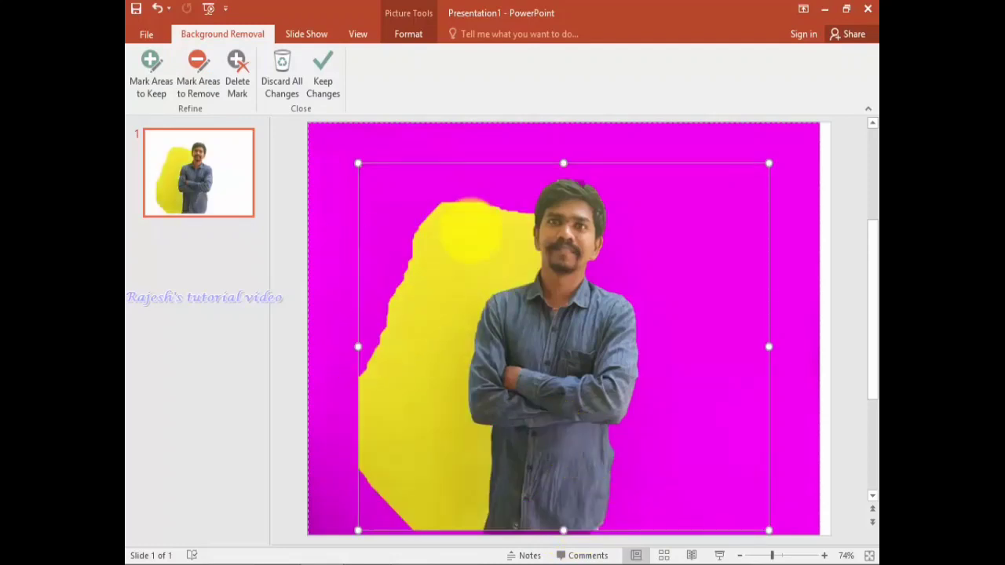
{"action": "left_click_drag", "start_coordinate": [359, 347], "coordinate": [385, 346]}
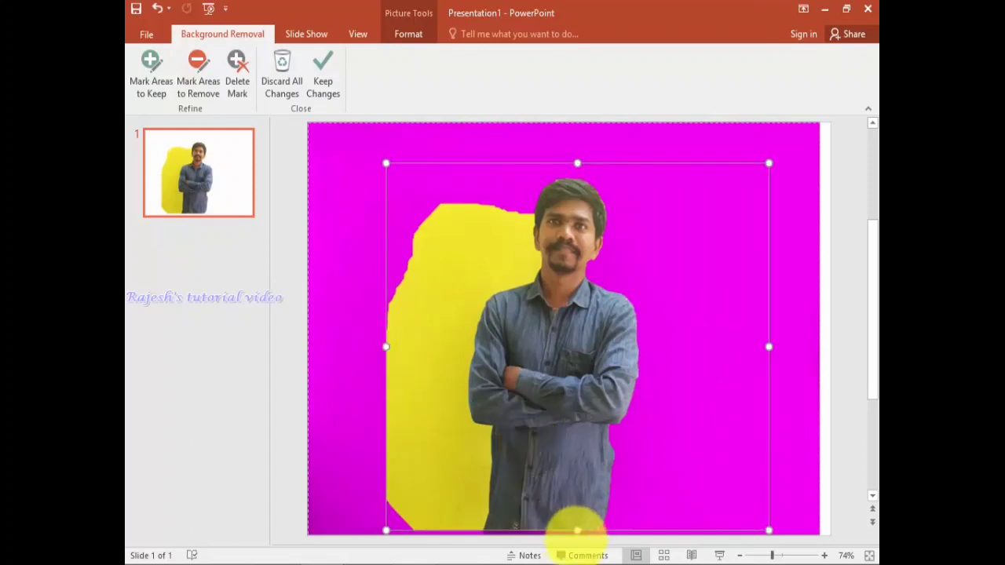
{"action": "left_click_drag", "start_coordinate": [769, 531], "coordinate": [754, 529]}
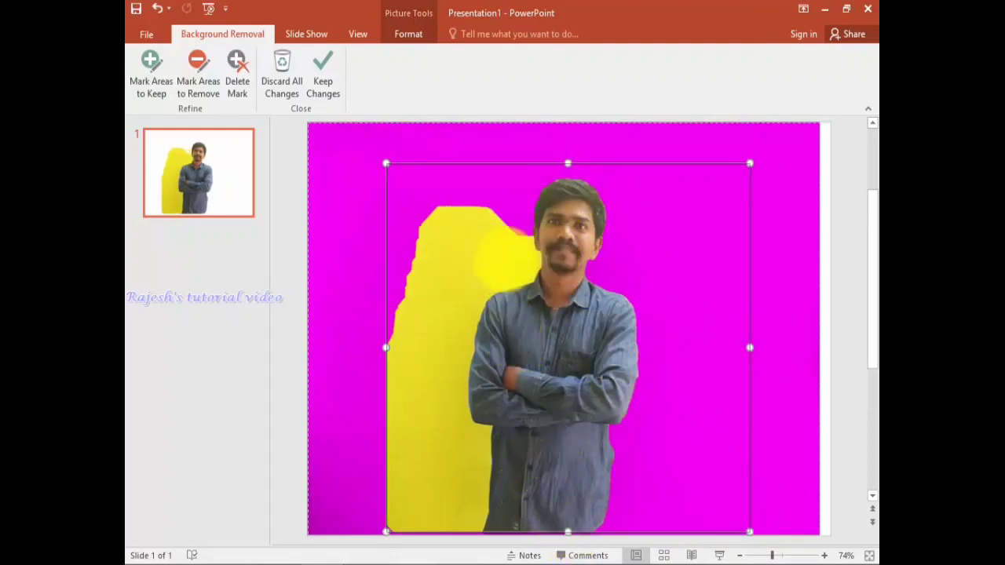
{"action": "left_click_drag", "start_coordinate": [386, 348], "coordinate": [414, 352]}
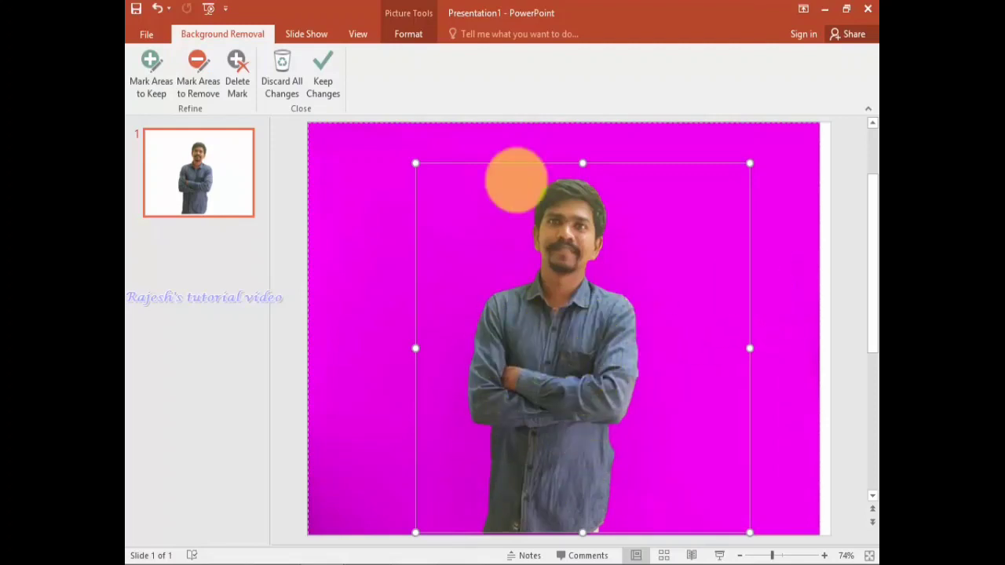
{"action": "left_click", "coordinate": [318, 69]}
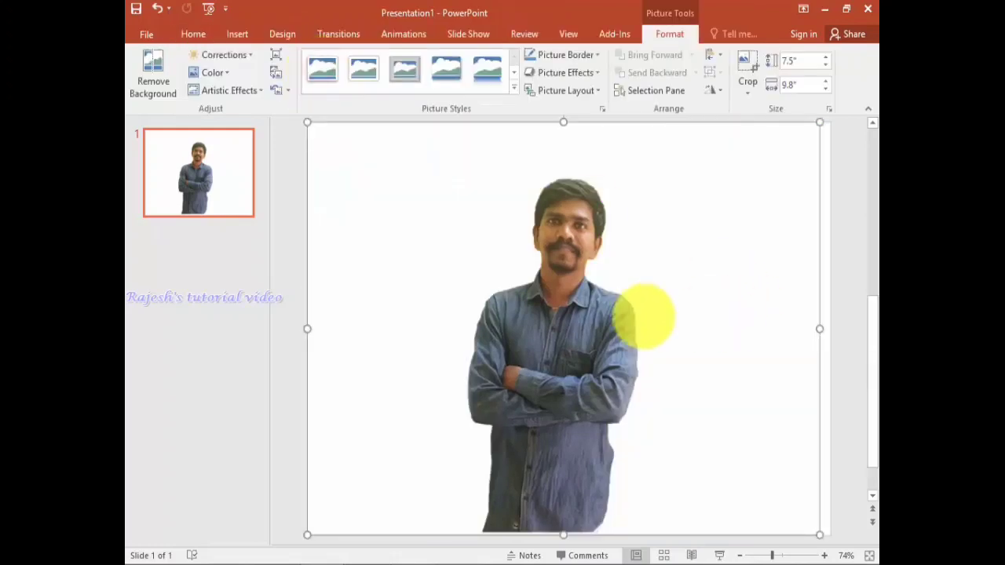
Move the cut-out portrait to the right side of the slide
{"action": "left_click_drag", "start_coordinate": [585, 330], "coordinate": [689, 329]}
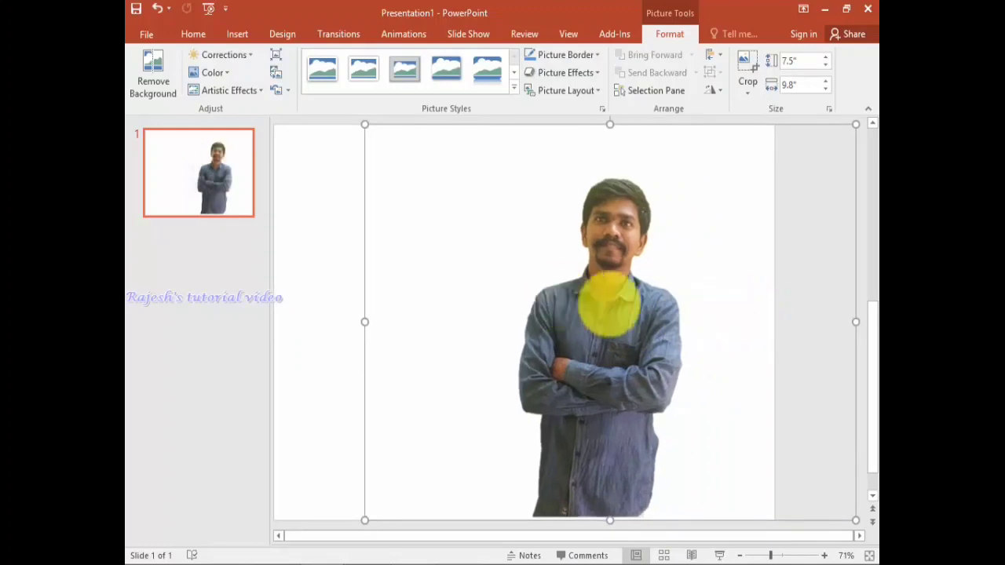
{"action": "left_click_drag", "start_coordinate": [611, 303], "coordinate": [574, 303]}
{"action": "left_click", "coordinate": [840, 292]}
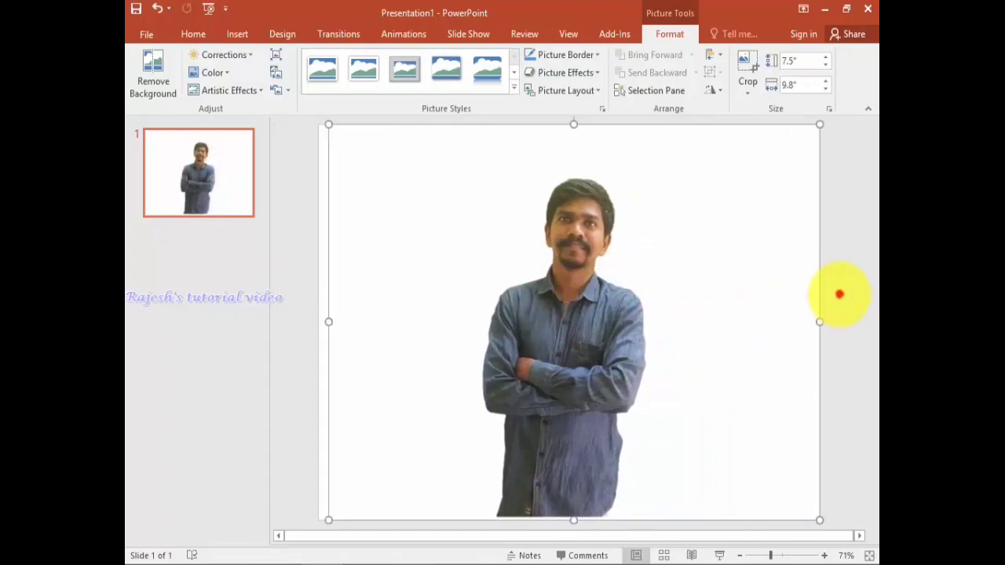
{"action": "left_click_drag", "start_coordinate": [614, 356], "coordinate": [759, 354]}
{"action": "left_click", "coordinate": [372, 280]}
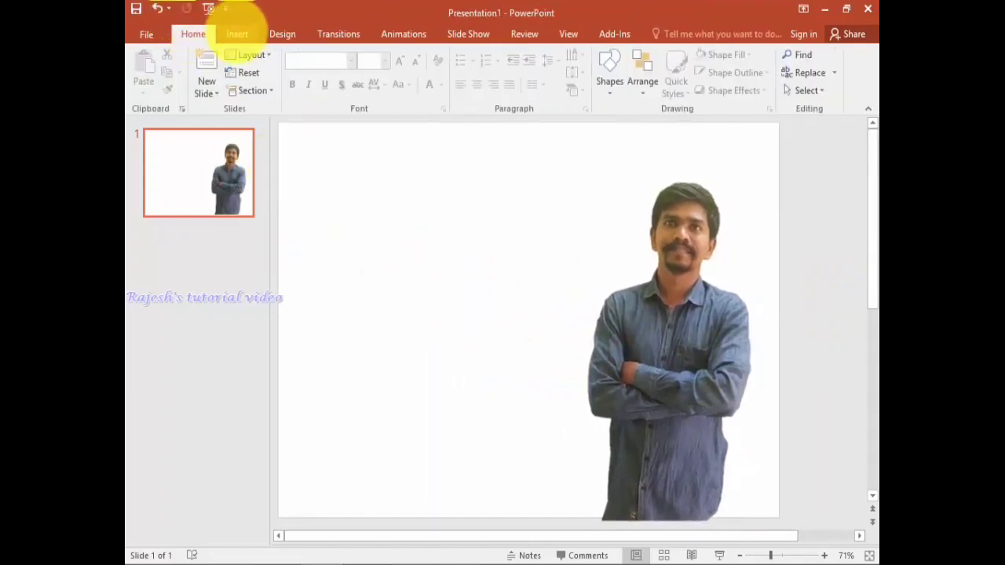
Insert the Taj Mahal picture DOT 062 from the WATERFAL folder
{"action": "left_click", "coordinate": [236, 33]}
{"action": "left_click", "coordinate": [223, 66]}
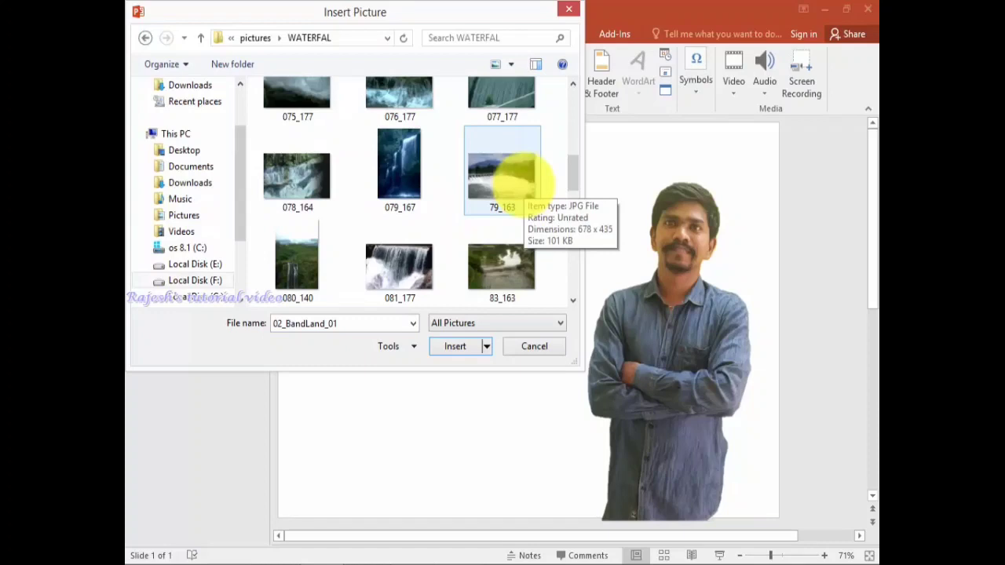
{"action": "left_click", "coordinate": [297, 268]}
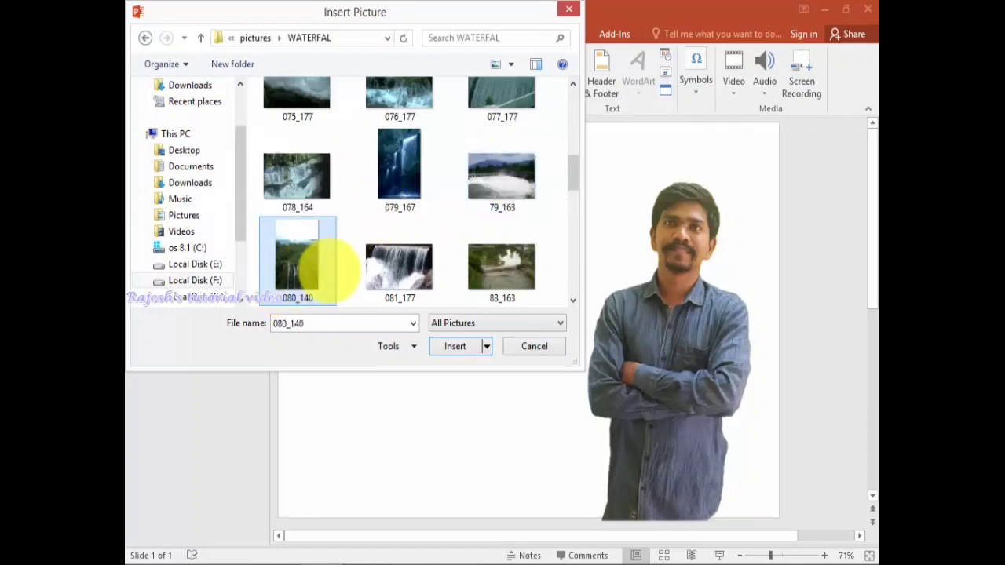
{"action": "scroll", "coordinate": [489, 264], "scroll_direction": "down", "scroll_amount": 1}
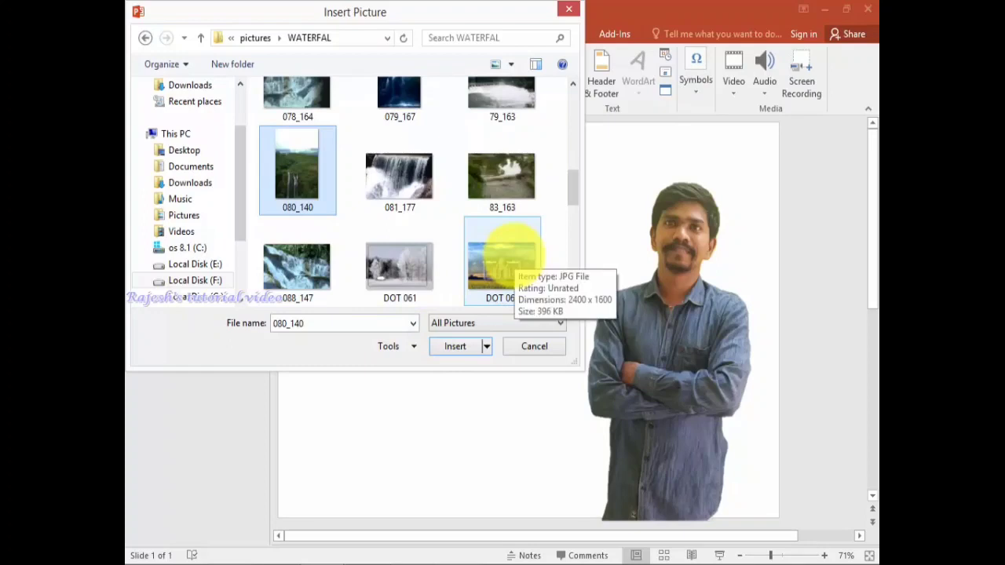
{"action": "left_click", "coordinate": [514, 254]}
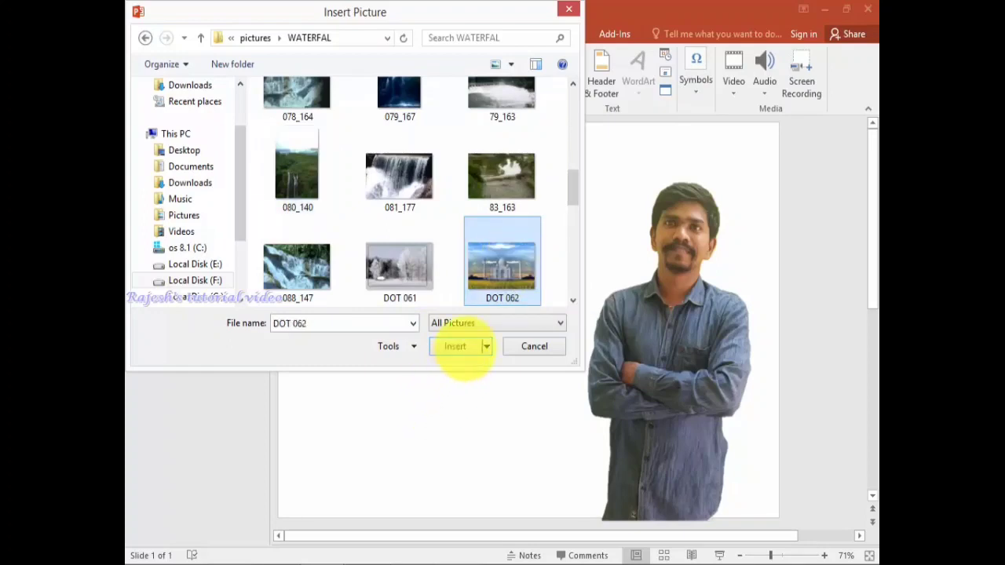
{"action": "left_click", "coordinate": [460, 346]}
Fit the Taj Mahal picture over the whole slide at about 7.56" by 10" and send it backward behind the portrait
{"action": "mouse_move", "coordinate": [618, 367]}
{"action": "left_mouse_down"}
{"action": "mouse_move", "coordinate": [578, 370]}
{"action": "mouse_move", "coordinate": [612, 354]}
{"action": "left_mouse_up"}
{"action": "left_click_drag", "start_coordinate": [528, 479], "coordinate": [528, 521]}
{"action": "left_click_drag", "start_coordinate": [529, 126], "coordinate": [529, 121]}
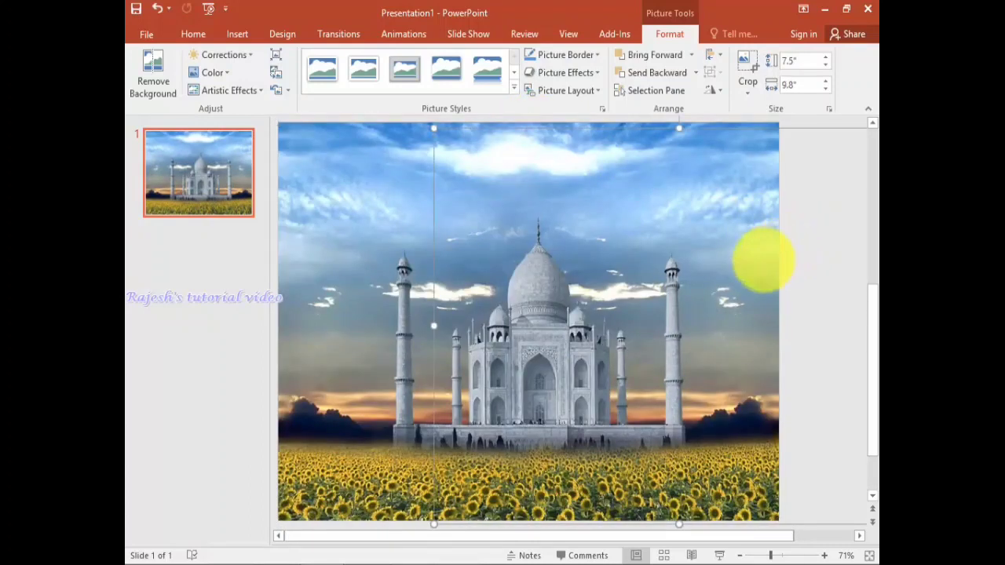
{"action": "left_click", "coordinate": [871, 274]}
{"action": "scroll", "coordinate": [861, 260], "scroll_direction": "down", "scroll_amount": 1}
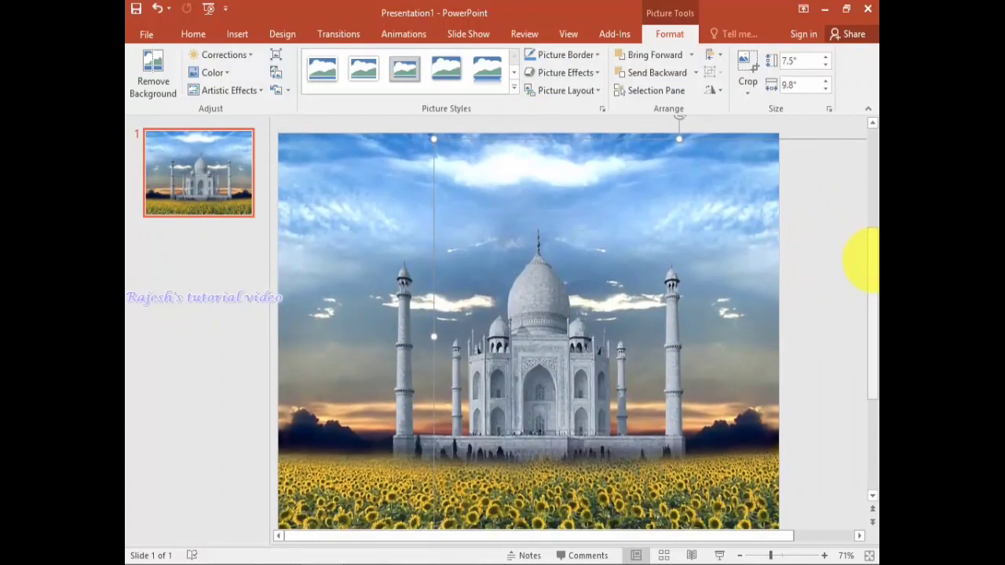
{"action": "left_click", "coordinate": [334, 267]}
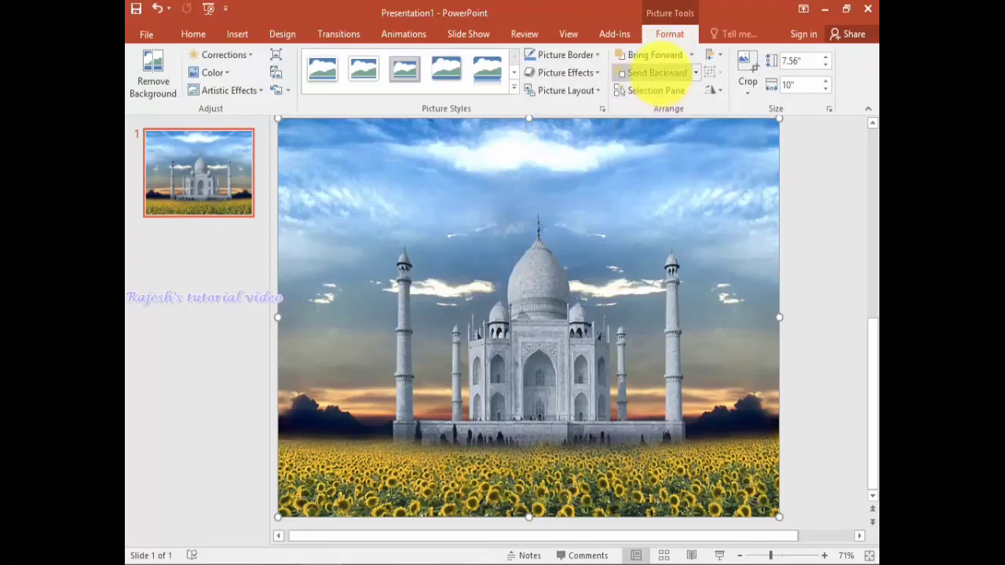
{"action": "left_click", "coordinate": [660, 73]}
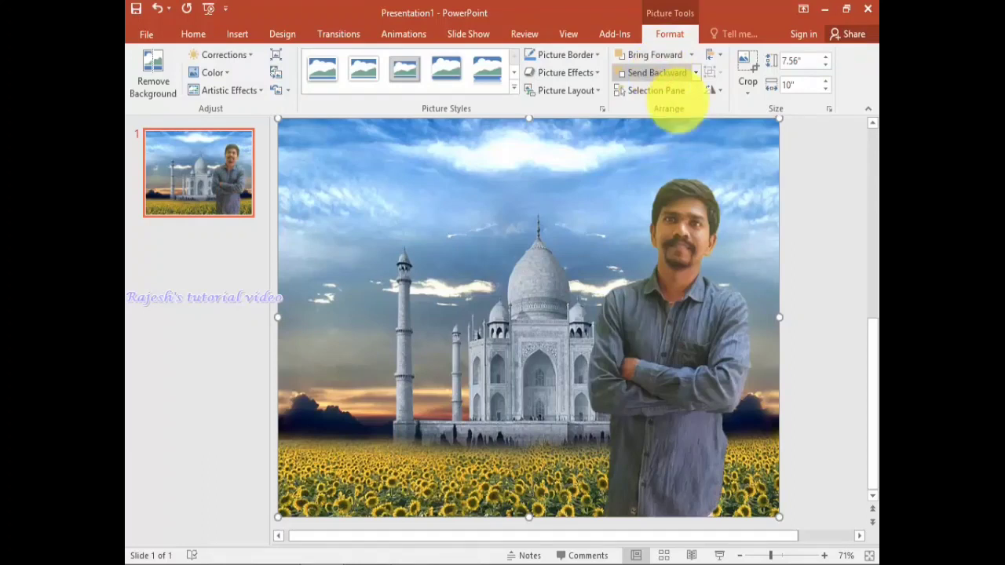
Shift the portrait slightly further right and nudge it down until the figure meets the slide's lower edge
{"action": "left_click_drag", "start_coordinate": [711, 336], "coordinate": [728, 351]}
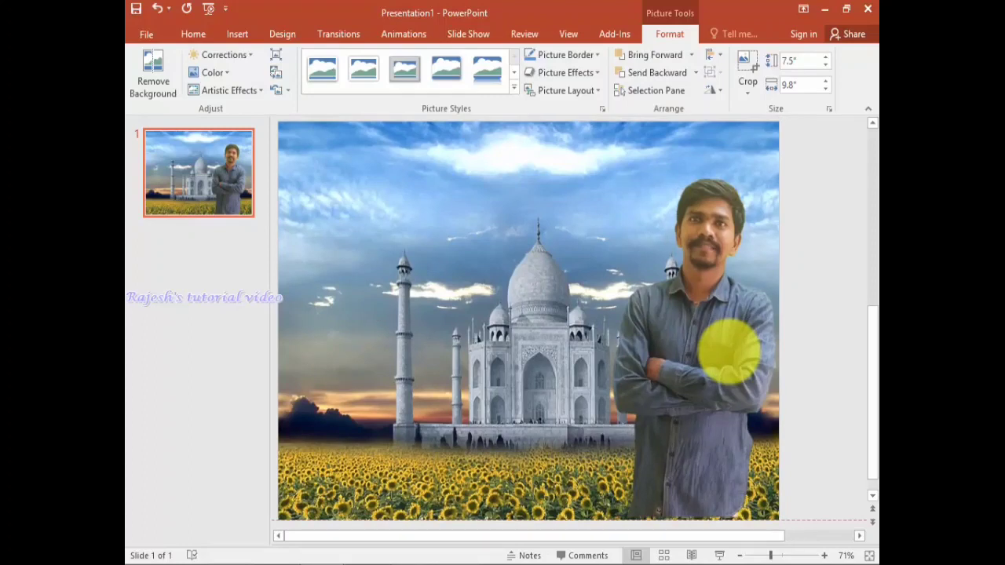
{"action": "left_click_drag", "start_coordinate": [729, 351], "coordinate": [730, 351]}
{"action": "key", "text": "ctrl+Down"}
{"action": "key", "text": "ctrl+Down"}
{"action": "key", "text": "ctrl+Down"}
{"action": "key", "text": "ctrl+Down"}
{"action": "key", "text": "ctrl+Down"}
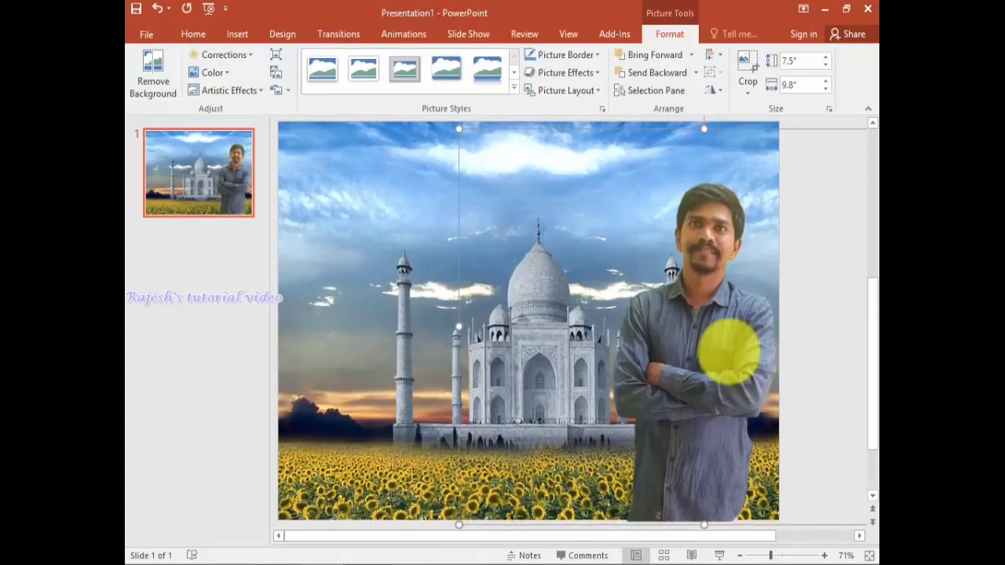
{"action": "left_click_drag", "start_coordinate": [837, 310], "coordinate": [828, 281]}
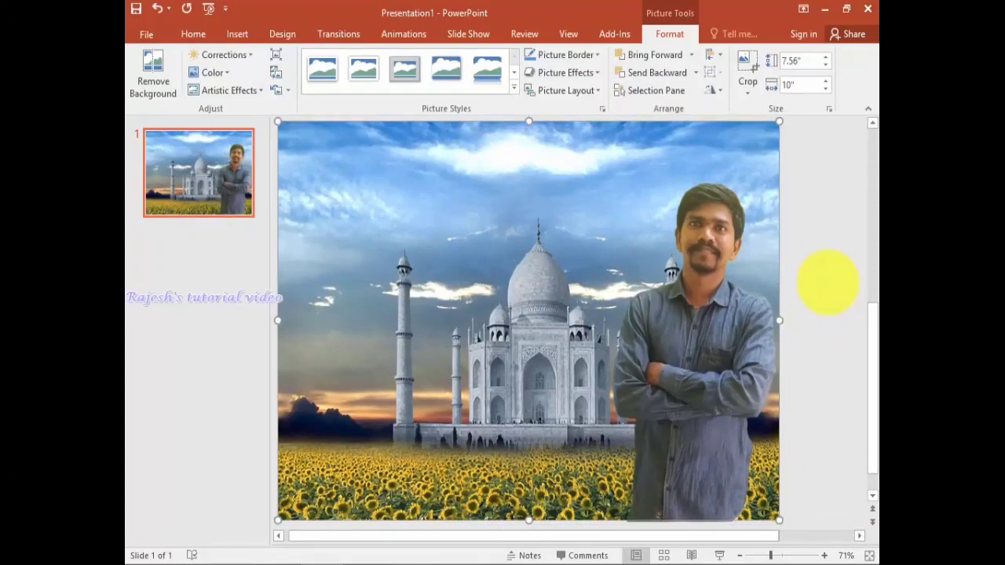
Start exporting the presentation with its file type changed to JPEG File Interchange Format
{"action": "left_click", "coordinate": [147, 34]}
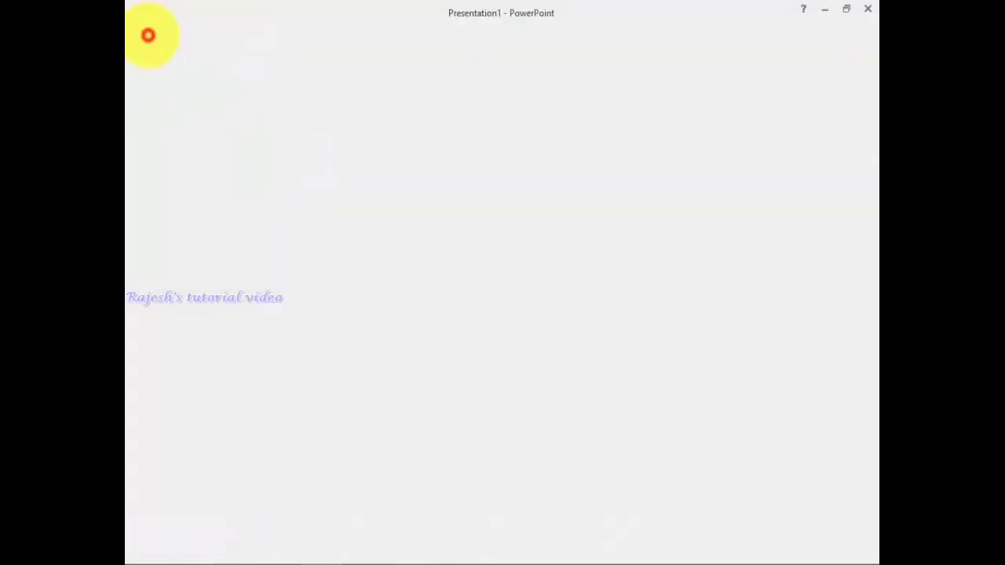
{"action": "left_click", "coordinate": [154, 277]}
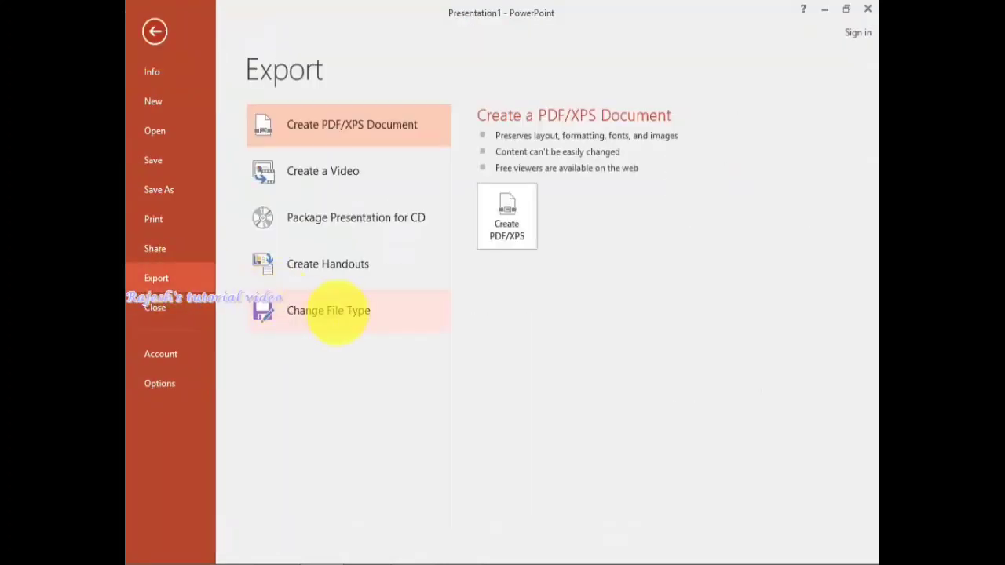
{"action": "left_click", "coordinate": [336, 311]}
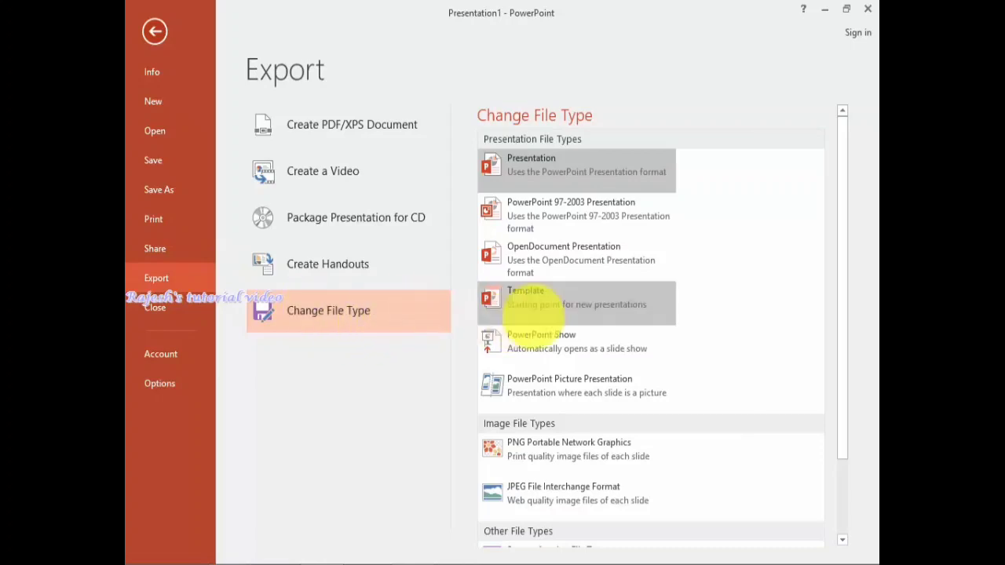
{"action": "scroll", "coordinate": [620, 479], "scroll_direction": "down", "scroll_amount": 1}
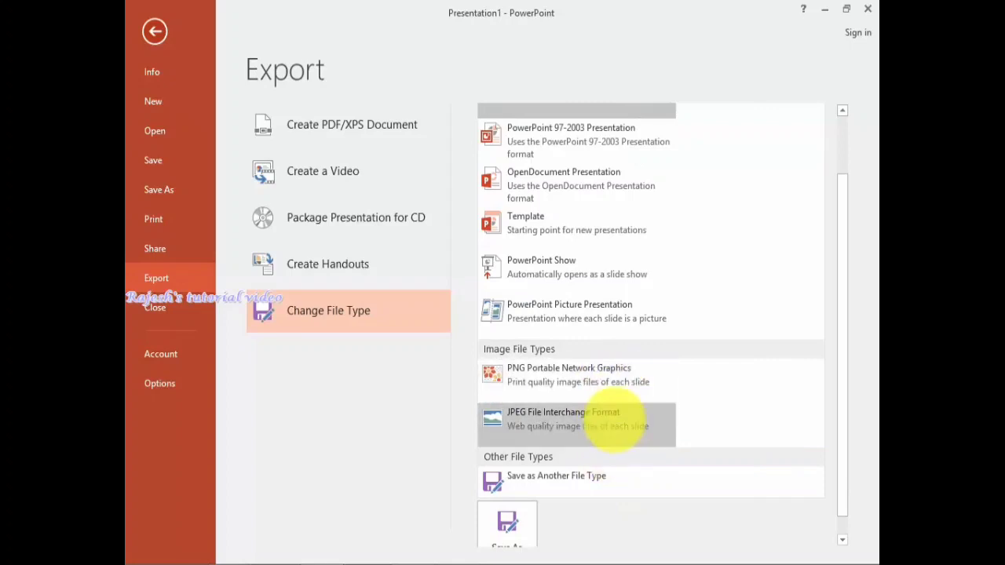
{"action": "left_click", "coordinate": [613, 418]}
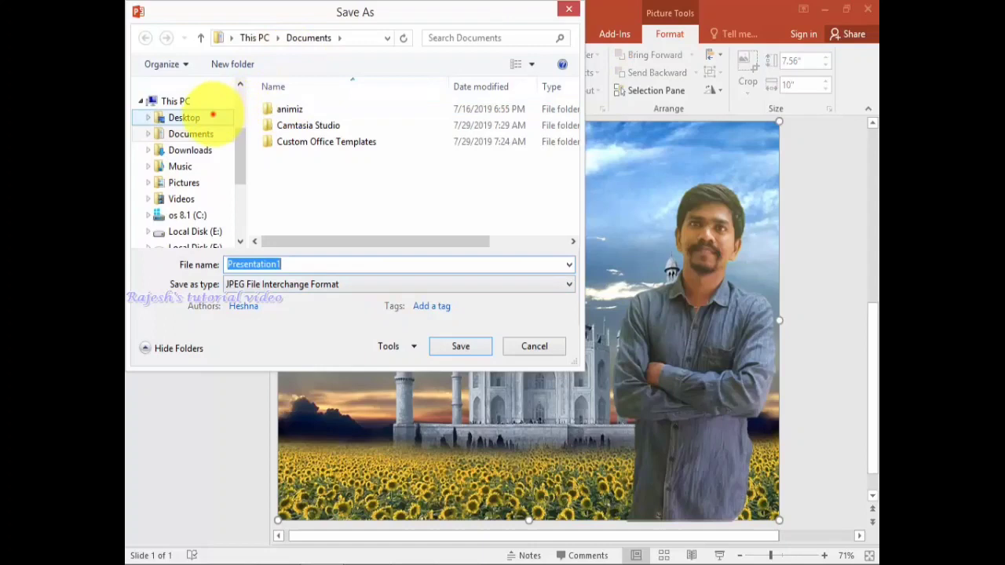
Save the JPEG to the Desktop under the name 1, exporting only the current slide
{"action": "left_click", "coordinate": [213, 116]}
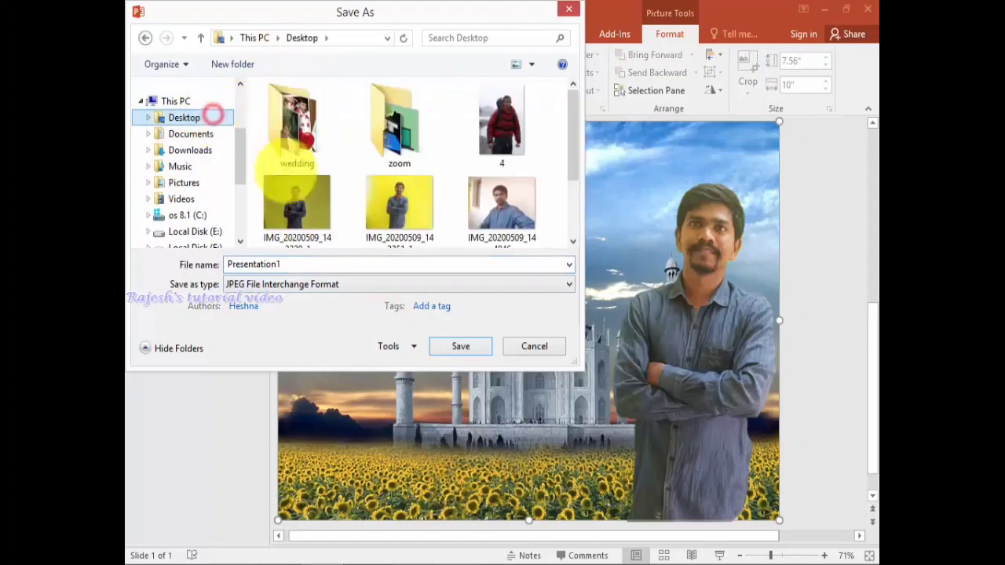
{"action": "double_click", "coordinate": [287, 264]}
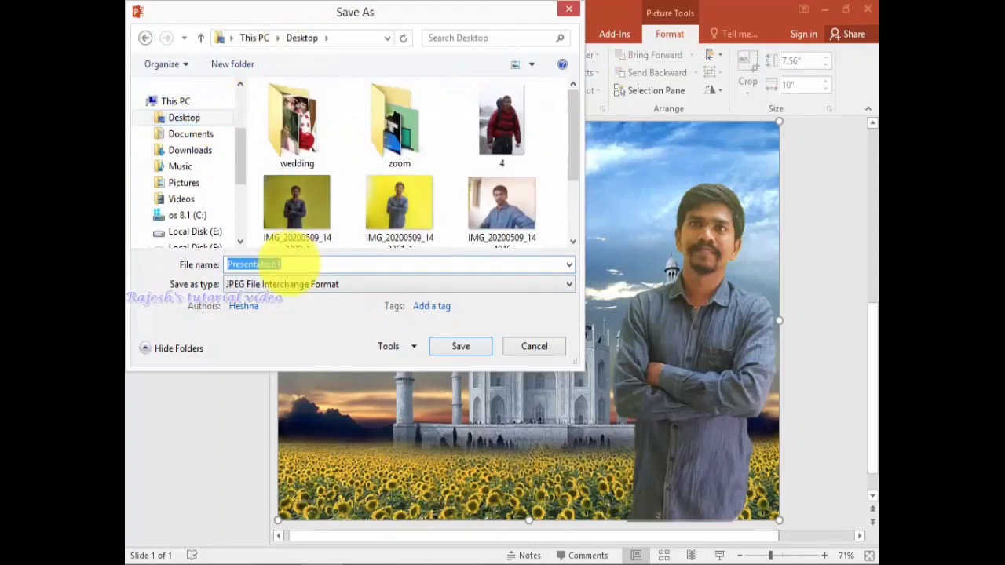
{"action": "type", "text": "f"}
{"action": "left_click", "coordinate": [440, 343]}
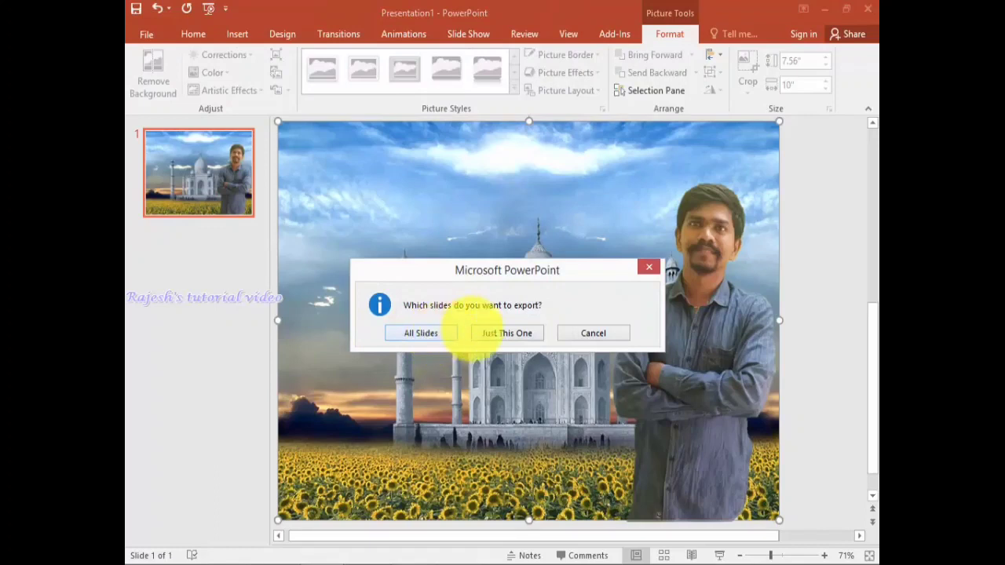
{"action": "left_click", "coordinate": [482, 332]}
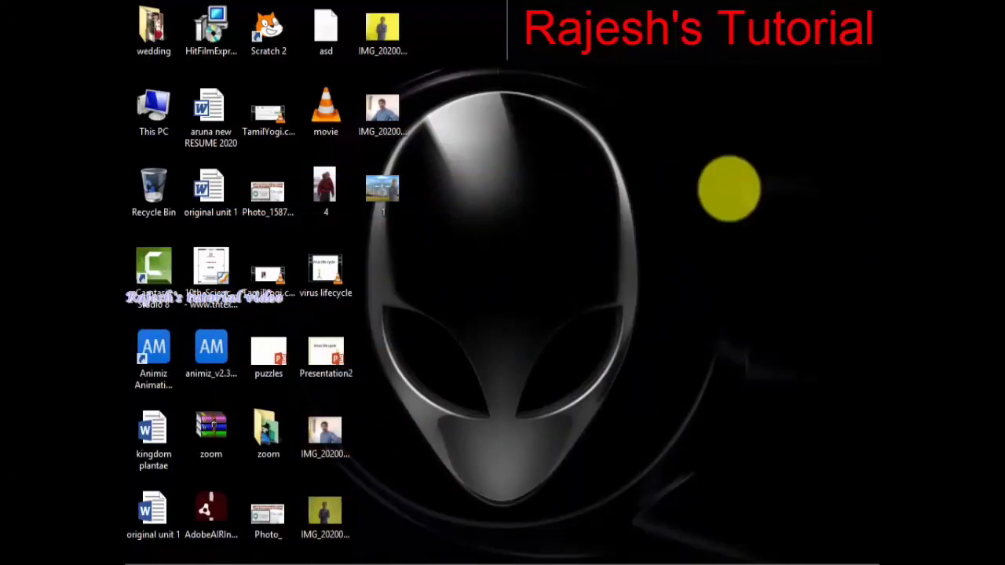
Open the exported image 1 from the desktop to examine the finished composite, and close the picture viewer
{"action": "left_click", "coordinate": [713, 209]}
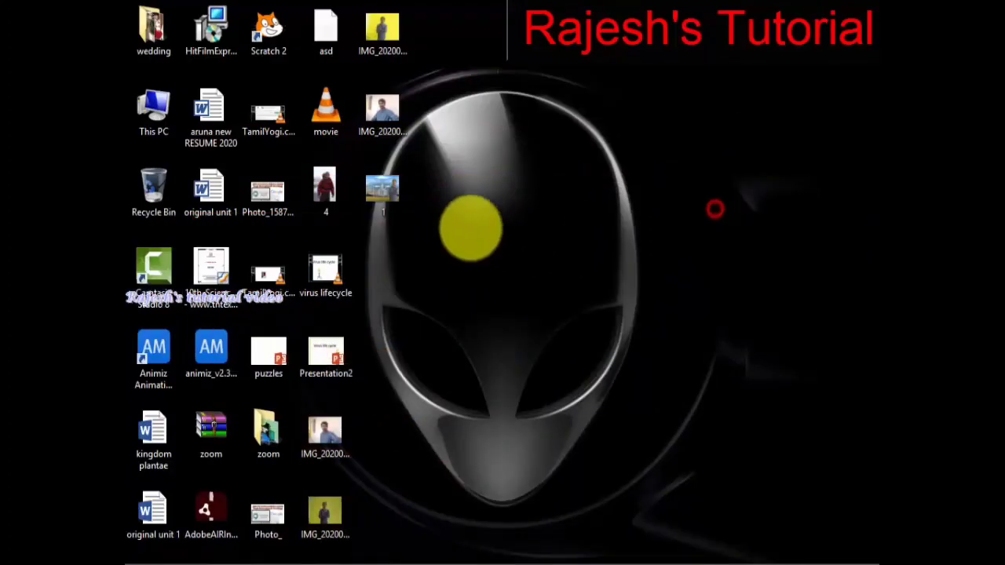
{"action": "left_click", "coordinate": [376, 190]}
{"action": "double_click", "coordinate": [377, 190]}
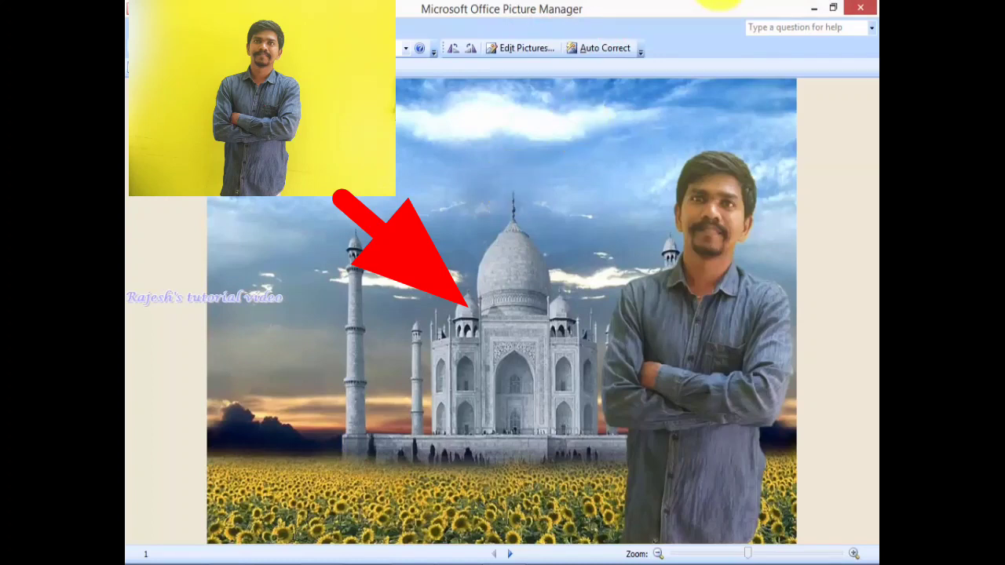
{"action": "mouse_move", "coordinate": [871, 7]}
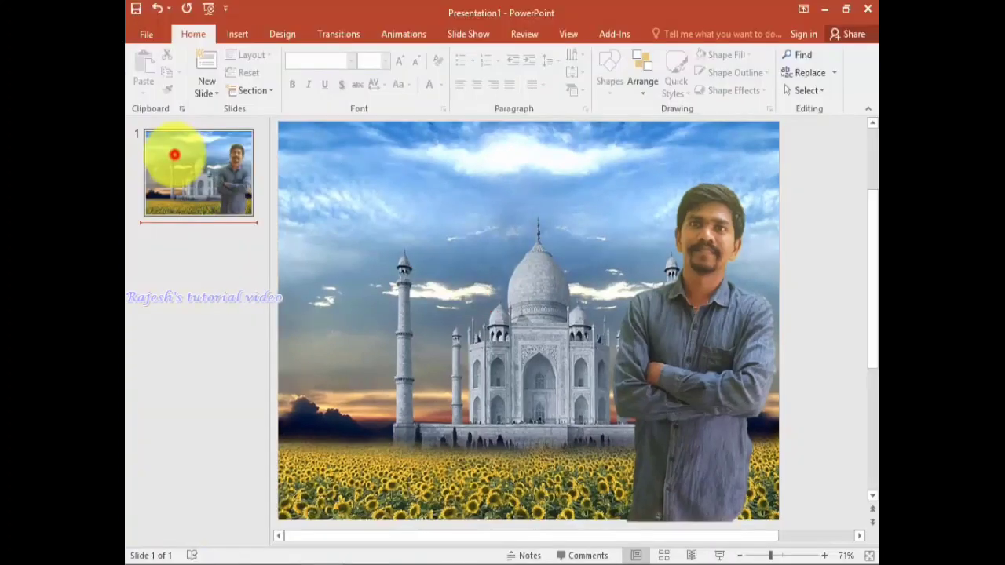
Open the layout choices for a new slide after the Taj Mahal slide
{"action": "right_click", "coordinate": [168, 157]}
{"action": "left_click", "coordinate": [205, 83]}
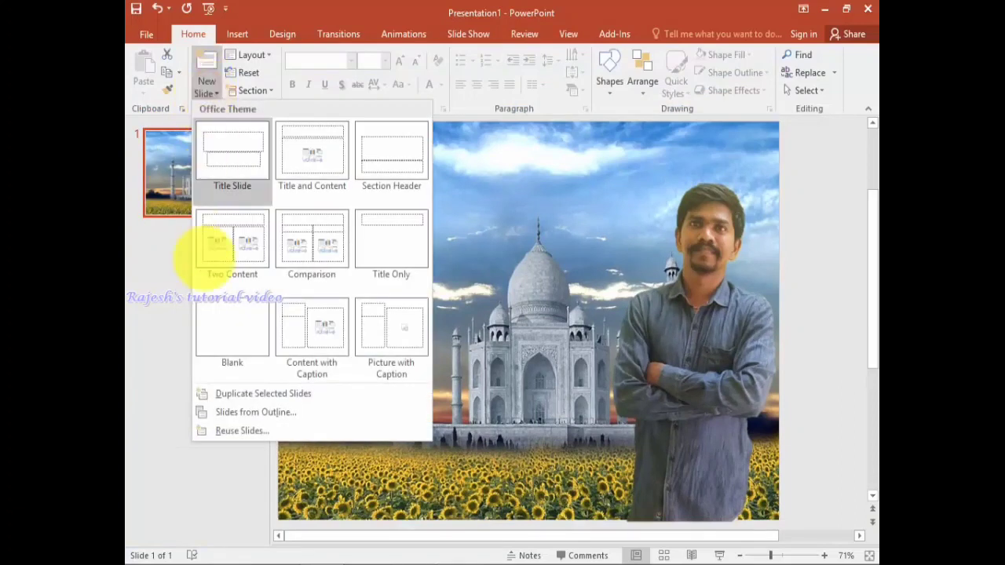